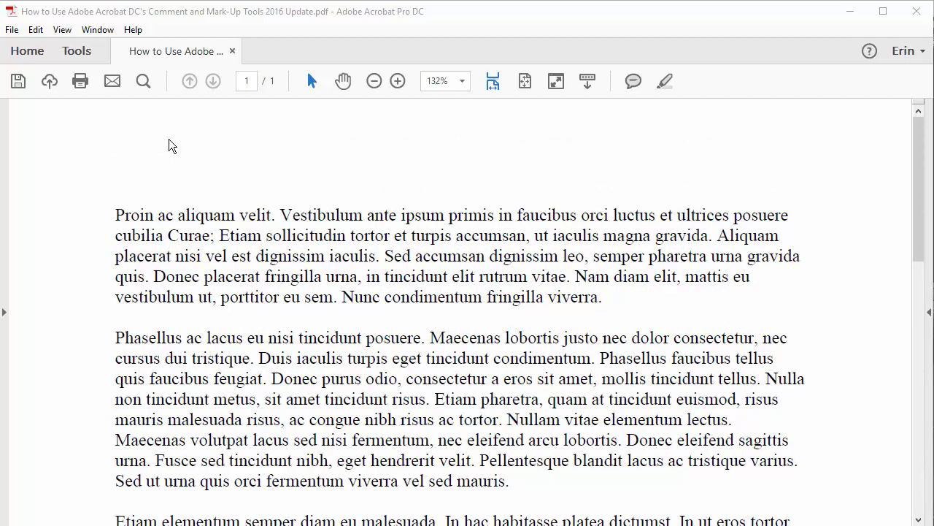
Switch from the sample document to the Tools center overview
{"action": "left_click", "coordinate": [71, 50]}
Open the Comment tool from Review & Approve, showing the empty comments pane
{"action": "scroll", "coordinate": [159, 305], "scroll_direction": "down", "scroll_amount": 2}
{"action": "scroll", "coordinate": [159, 305], "scroll_direction": "down", "scroll_amount": 1}
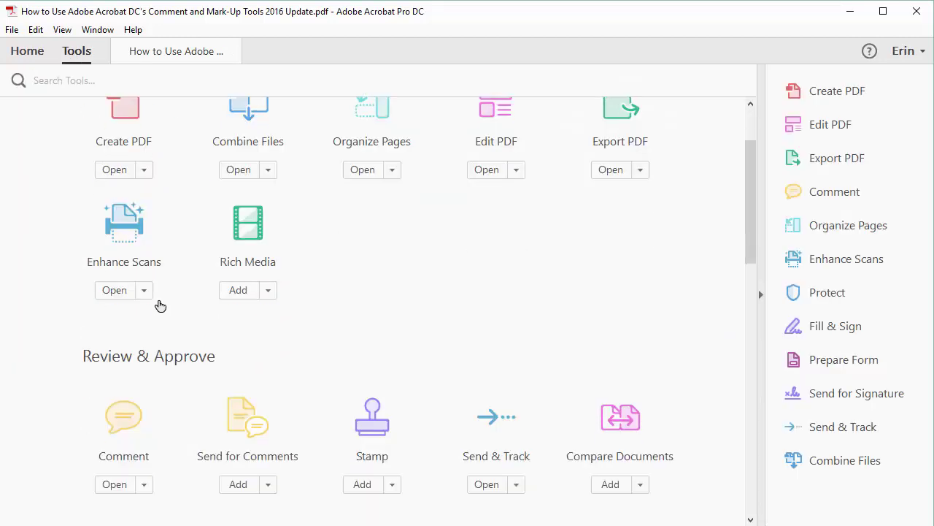
{"action": "left_click", "coordinate": [122, 423]}
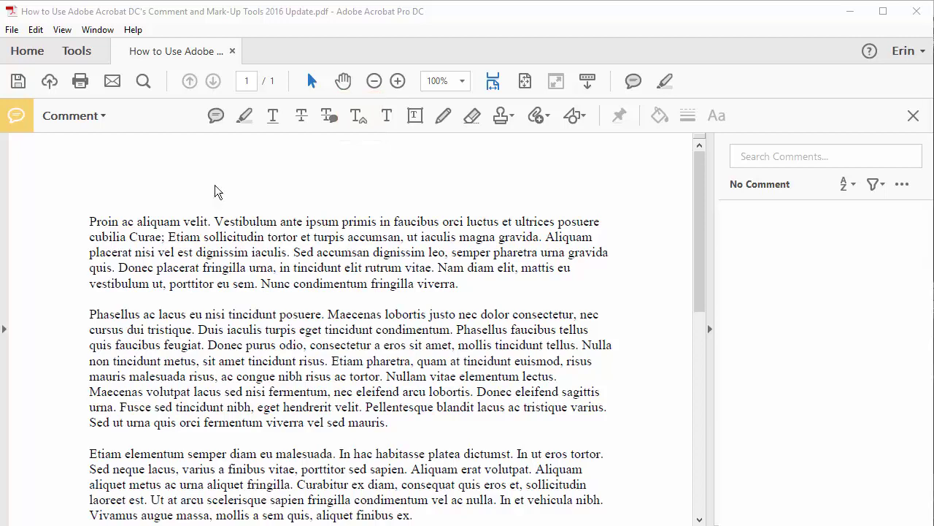
Add a sticky note 'This is a sticky note.' above the first paragraph and move it to the left margin
{"action": "left_click", "coordinate": [216, 115]}
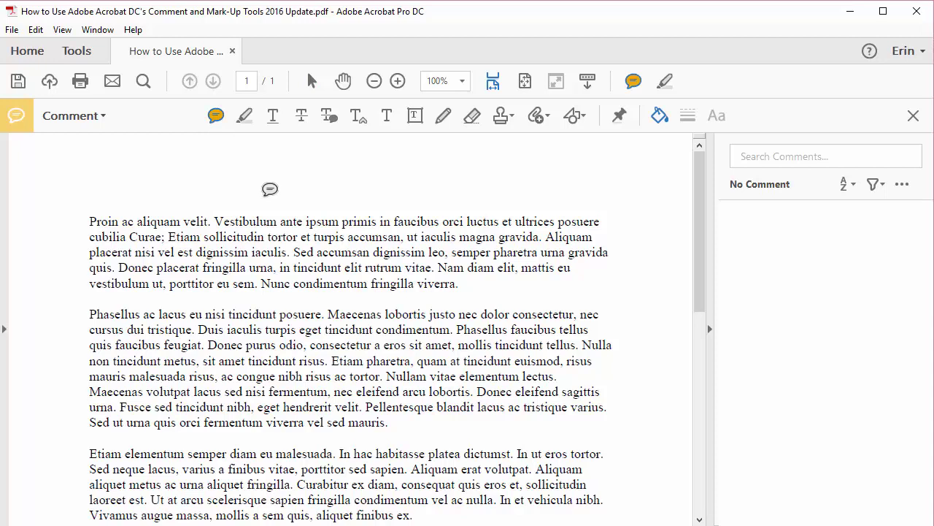
{"action": "left_click", "coordinate": [270, 189]}
{"action": "type", "text": "This"}
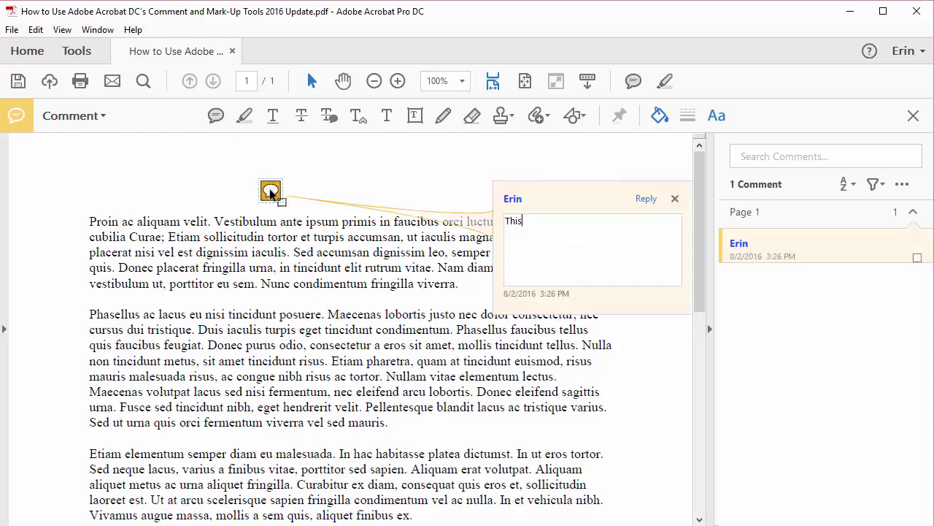
{"action": "type", "text": " is a sticky note."}
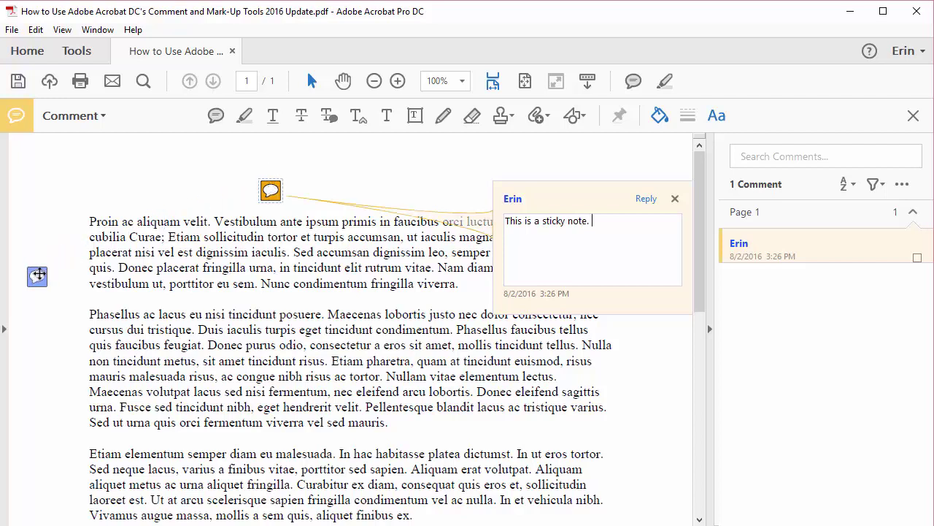
{"action": "left_click_drag", "start_coordinate": [39, 272], "coordinate": [38, 273]}
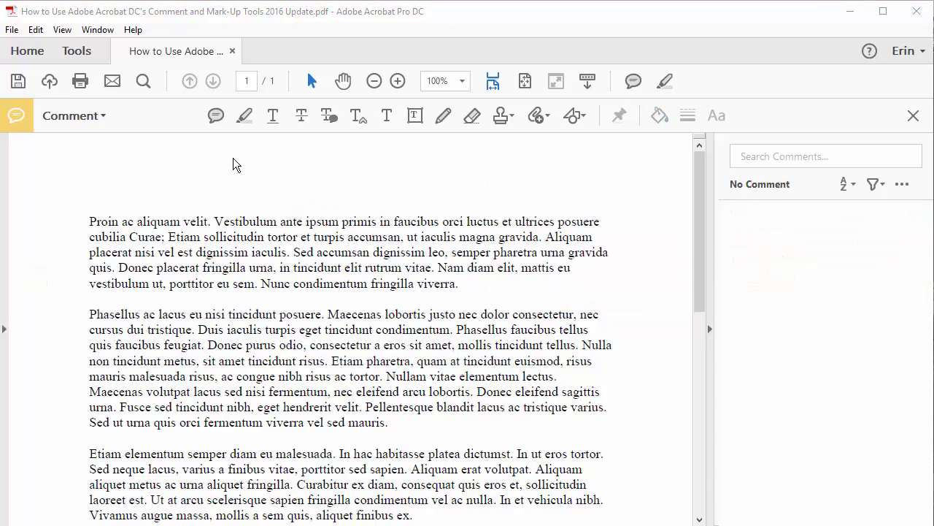
Highlight 'Nunc condimentum fringilla viverra.' and give it the pop-up note 'This is a highlight note.'
{"action": "left_click", "coordinate": [245, 116]}
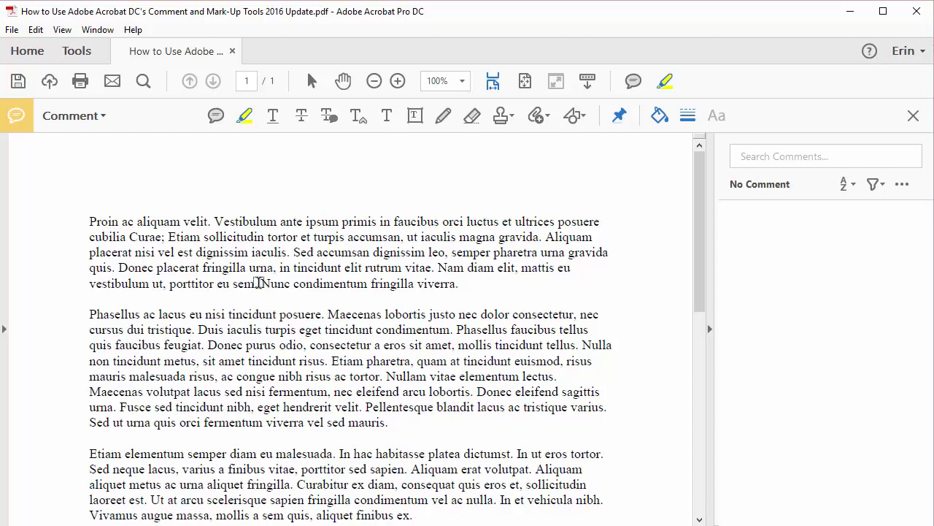
{"action": "left_click_drag", "start_coordinate": [261, 283], "coordinate": [471, 292]}
{"action": "right_click", "coordinate": [414, 284]}
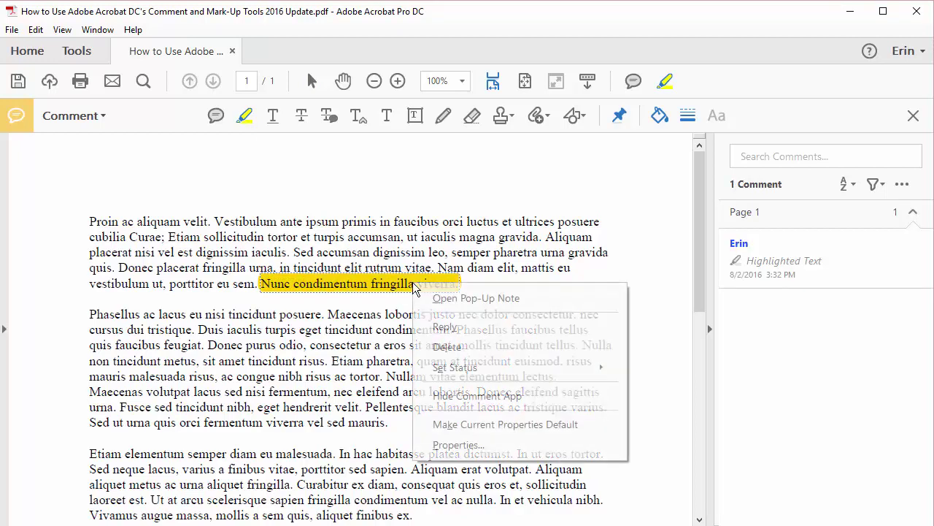
{"action": "left_click", "coordinate": [453, 299]}
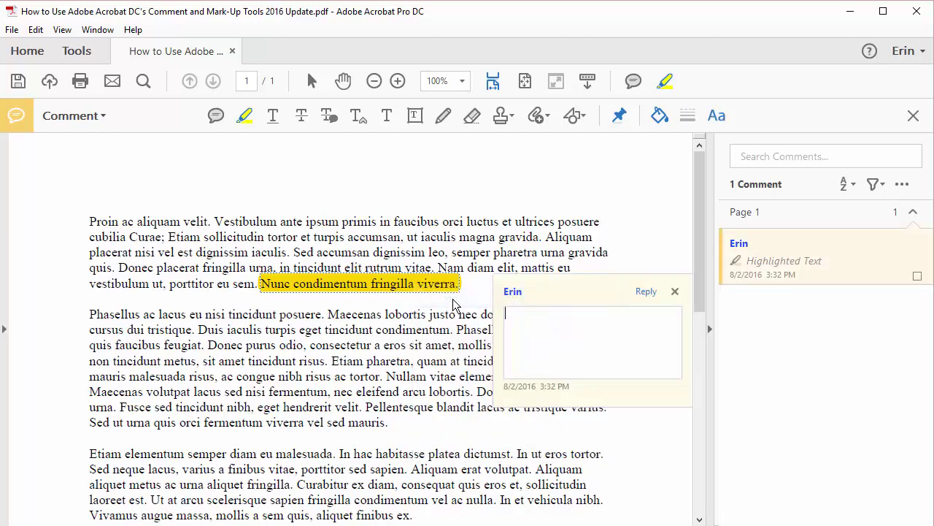
{"action": "type", "text": "This is a highlight note."}
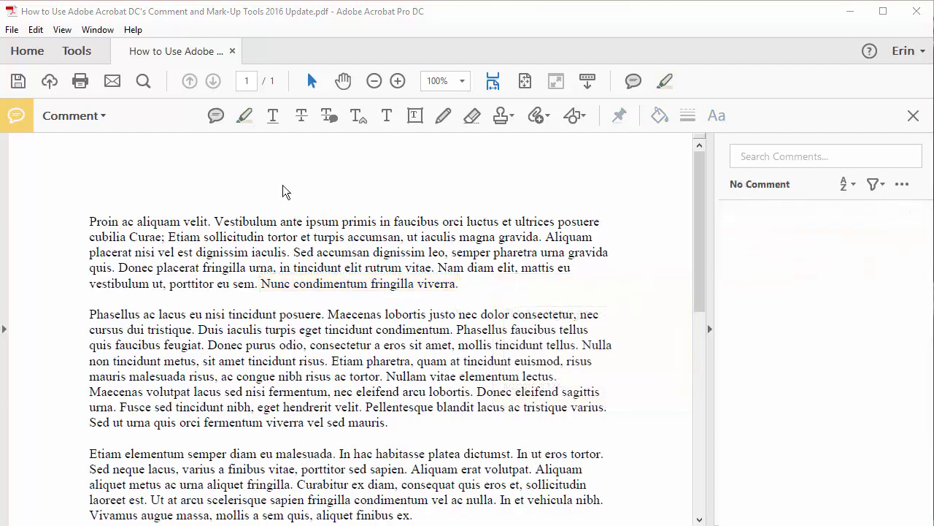
Strike through 'Nunc condimentum fringilla viverra.' and paste the strikethrough note text into its pop-up
{"action": "left_click", "coordinate": [302, 114]}
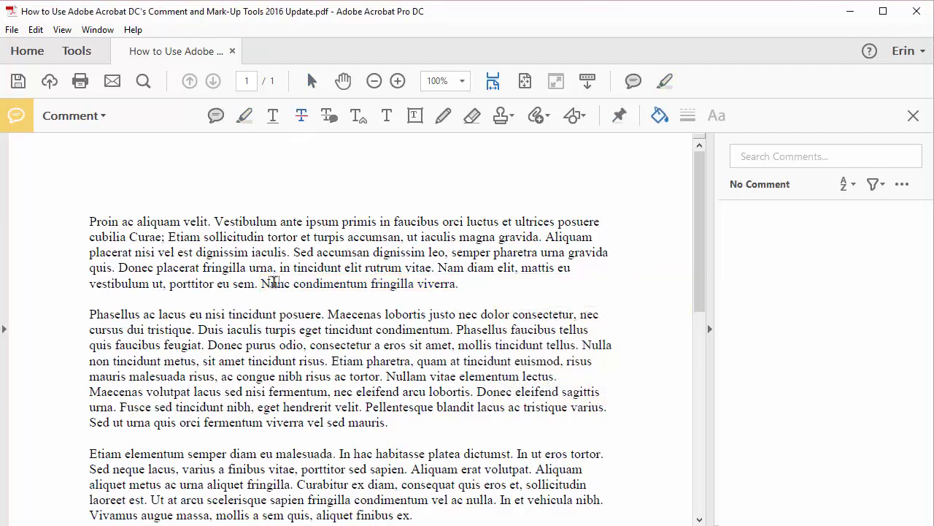
{"action": "left_click_drag", "start_coordinate": [260, 284], "coordinate": [463, 290]}
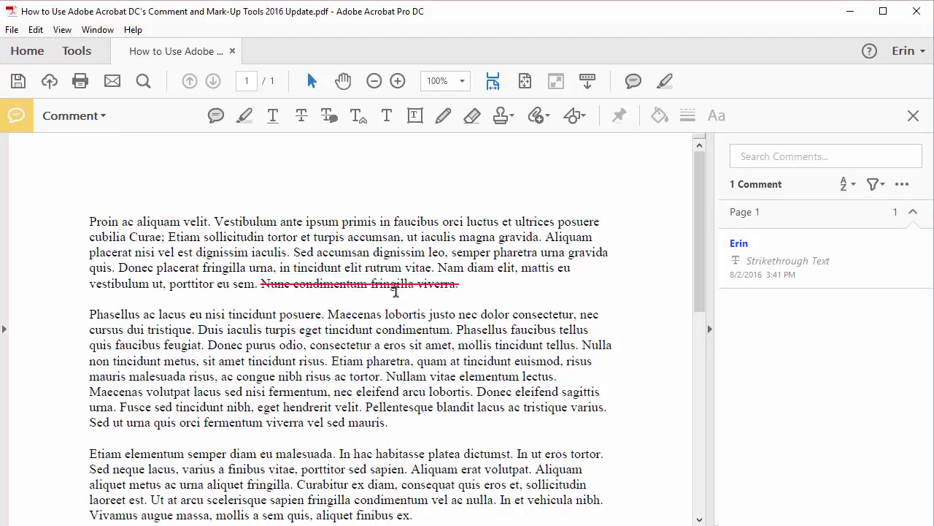
{"action": "right_click", "coordinate": [394, 288]}
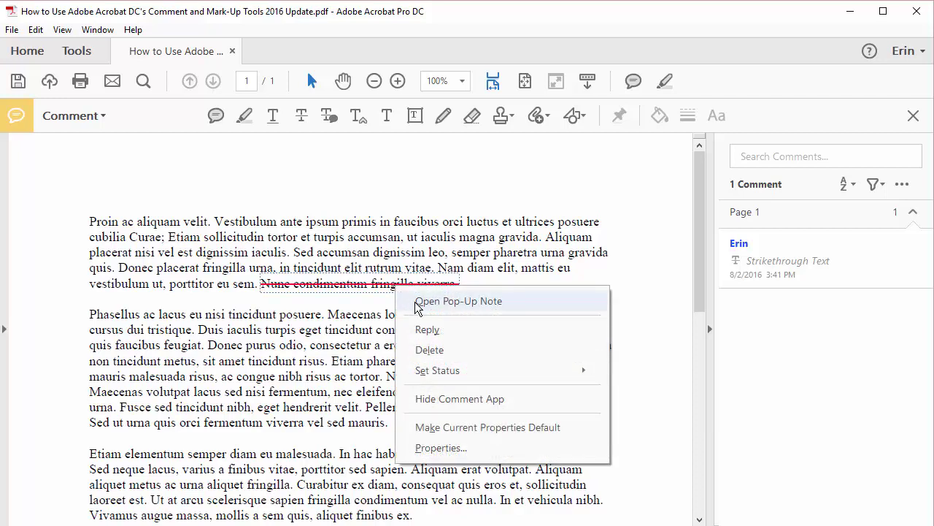
{"action": "left_click", "coordinate": [418, 302]}
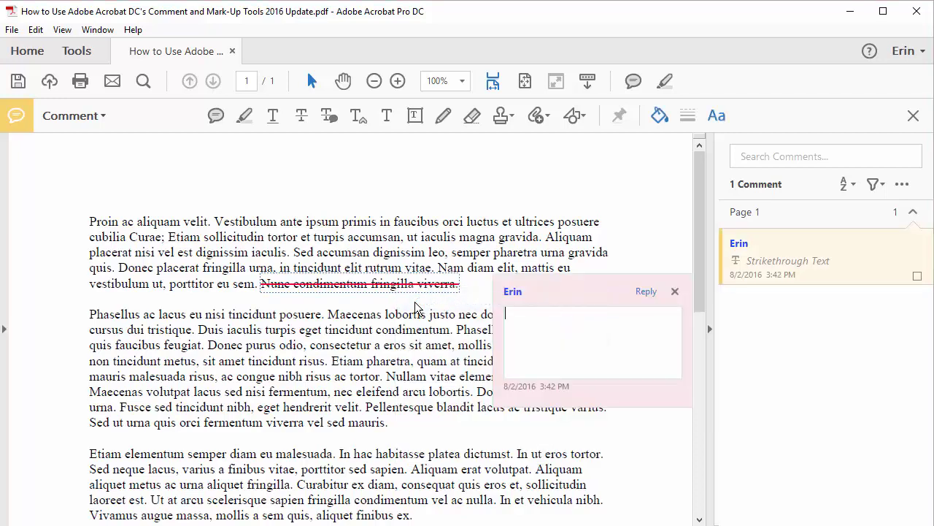
{"action": "type", "text": "This is a strikethrough note."}
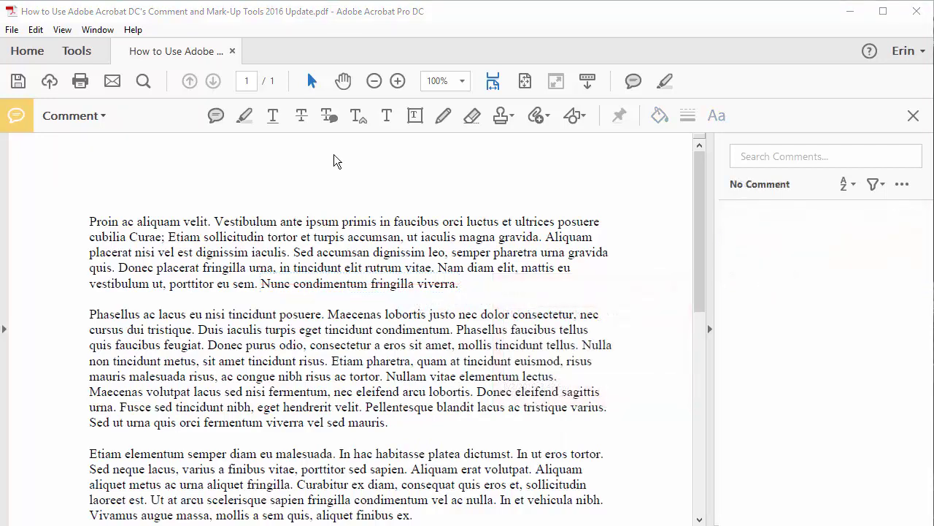
Mark 'Nunc condimentum fringilla viverra.' for replacement with note 'This note is for the add-note-to-replace-text tool.'
{"action": "left_click", "coordinate": [329, 115]}
{"action": "left_click_drag", "start_coordinate": [260, 283], "coordinate": [454, 281]}
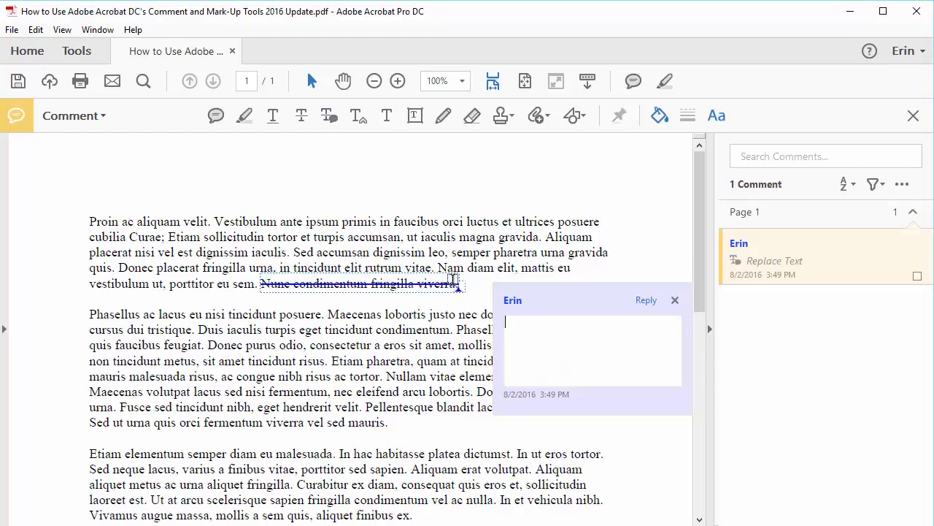
{"action": "type", "text": "This note is for the add-note-to-replace-text tool."}
{"action": "key", "text": "Return"}
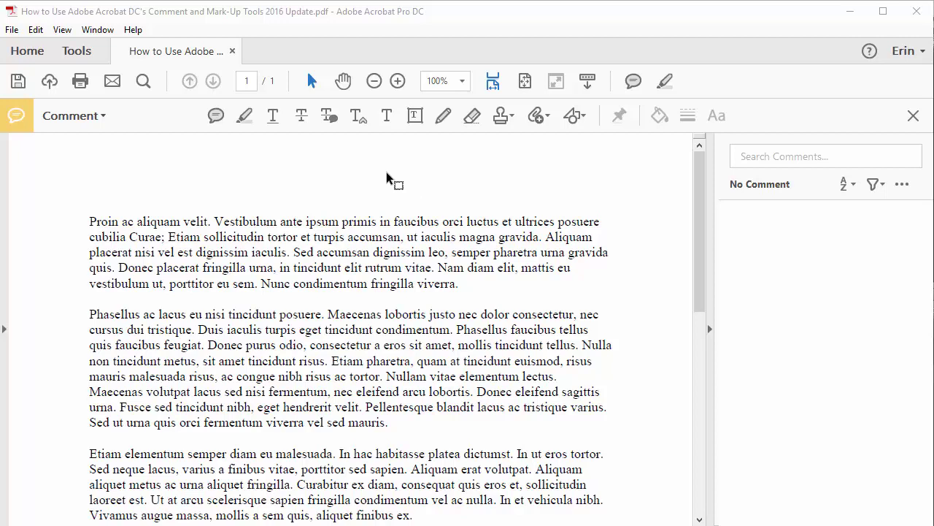
Place an insert-text mark between 'sem.' and 'Nunc' and paste the insertion note text
{"action": "left_click", "coordinate": [357, 121]}
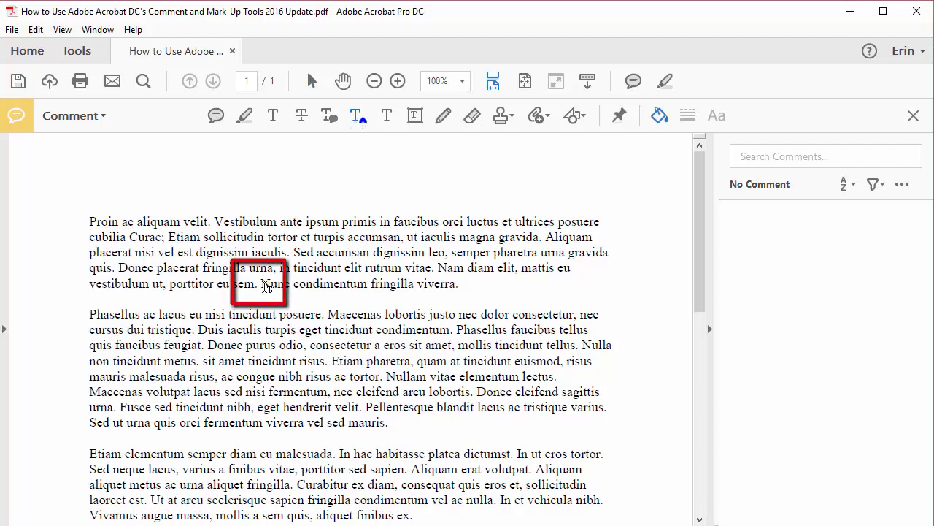
{"action": "left_click", "coordinate": [261, 284]}
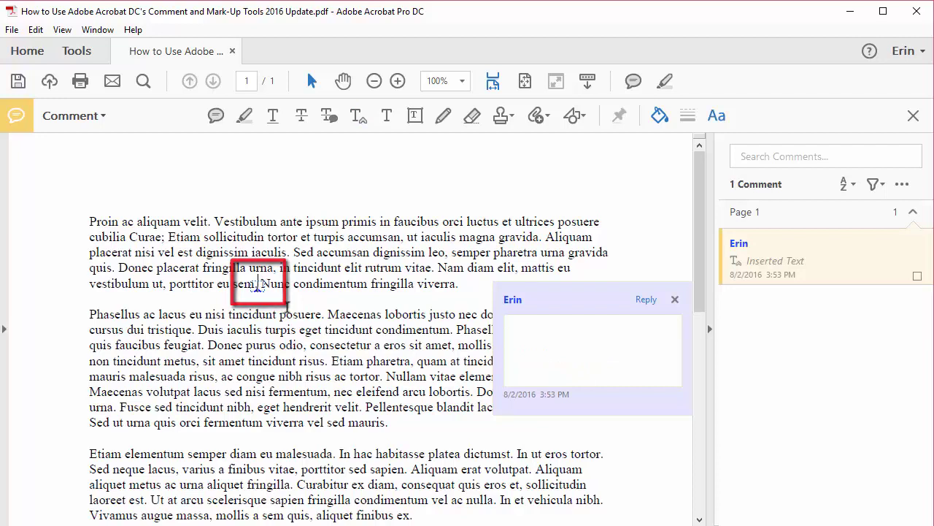
{"action": "type", "text": "This is the new text to be inserted."}
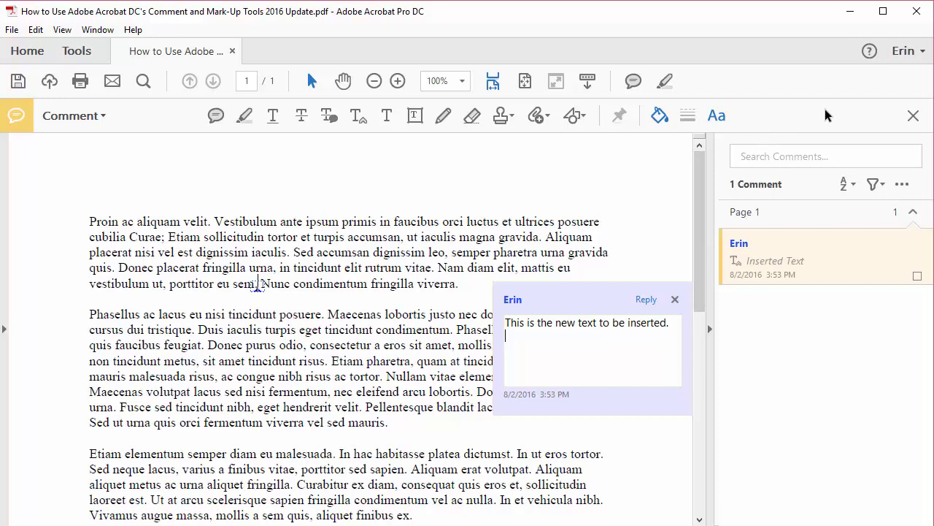
Close the Comment toolbar and the insertion note's pop-up, leaving only the document
{"action": "left_click", "coordinate": [914, 116]}
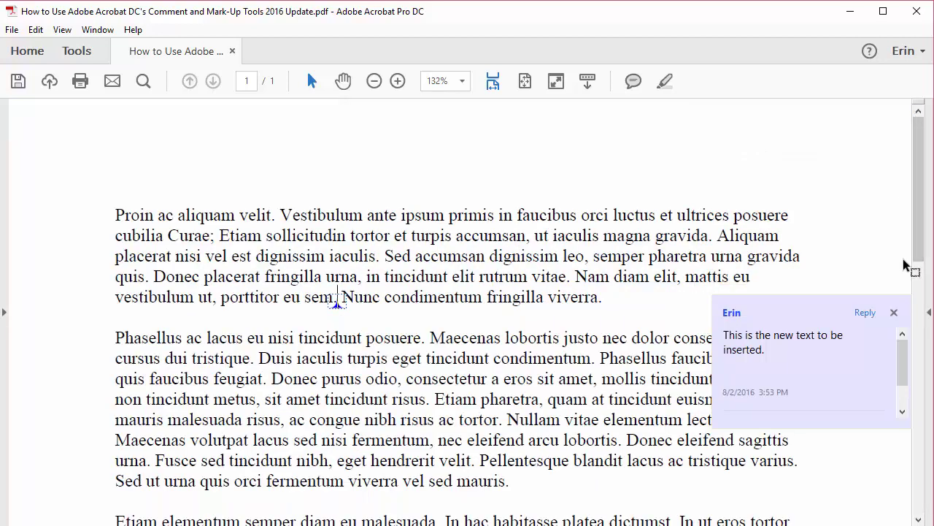
{"action": "left_click", "coordinate": [894, 316]}
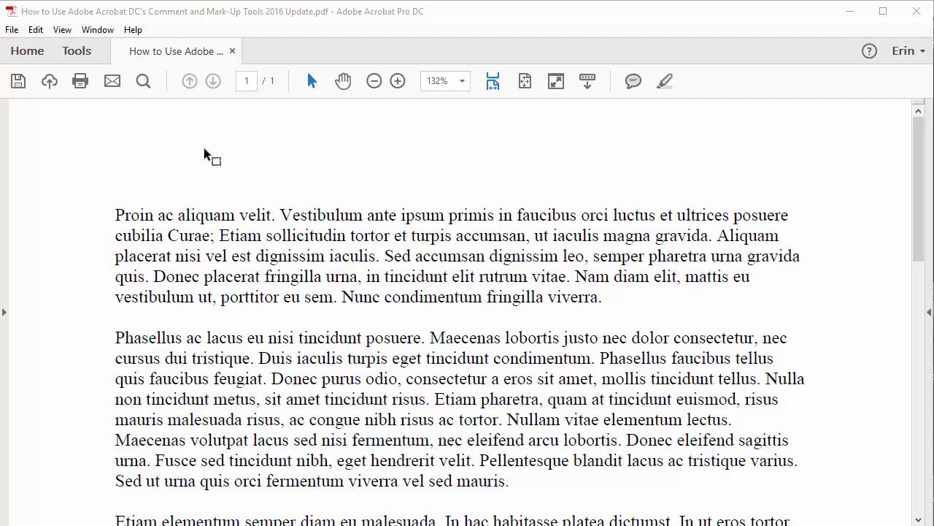
Reopen Comment, insert 'This is an insertion.' before 'Nunc', and strike through 'Vestibulum…ut iaculis'
{"action": "left_click", "coordinate": [89, 53]}
{"action": "left_click", "coordinate": [119, 427]}
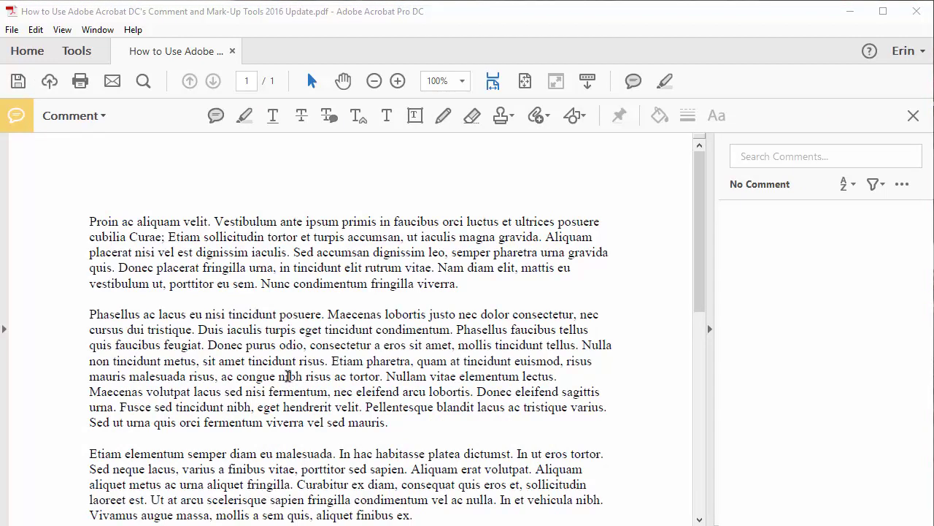
{"action": "left_click", "coordinate": [260, 282]}
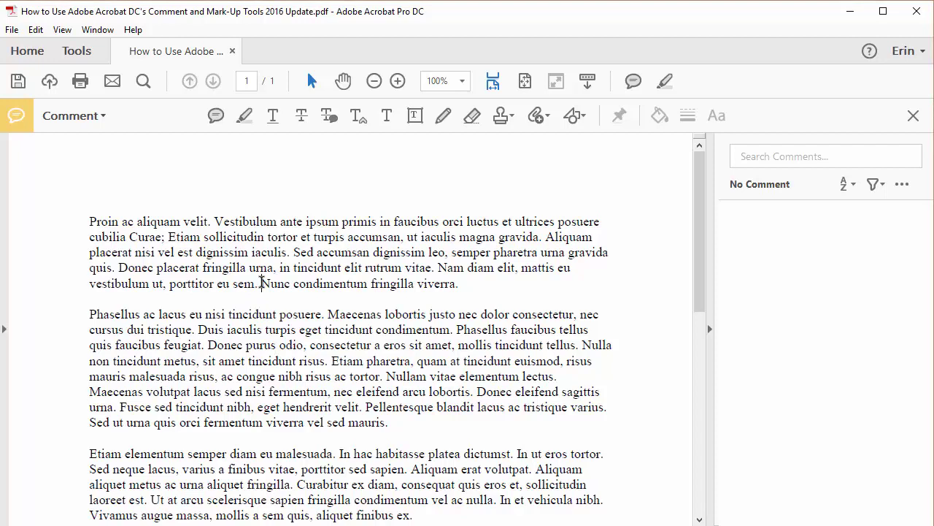
{"action": "type", "text": "This is an insertion."}
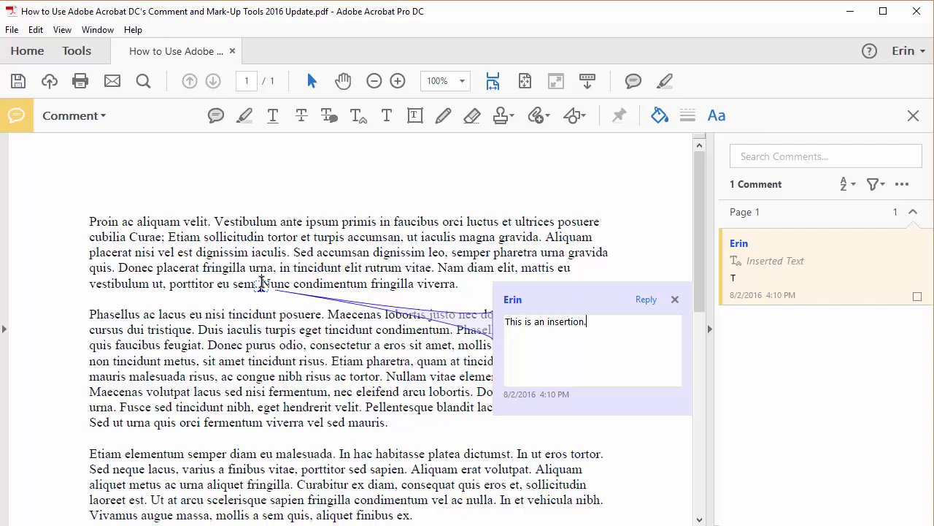
{"action": "left_click_drag", "start_coordinate": [214, 221], "coordinate": [455, 233]}
{"action": "key", "text": "Delete"}
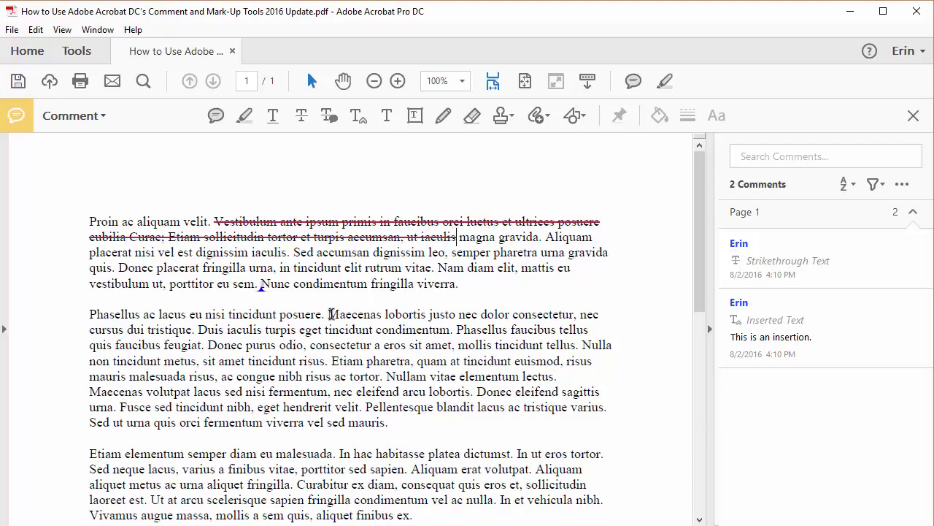
Select 'Maecenas' and type 'Replacement text.' as its replacement
{"action": "left_click_drag", "start_coordinate": [335, 314], "coordinate": [383, 314]}
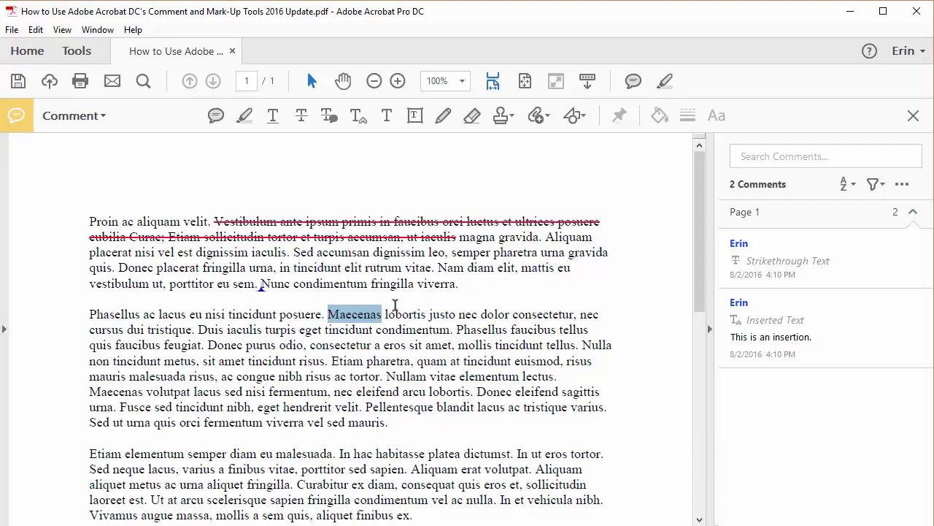
{"action": "type", "text": "Replacement text."}
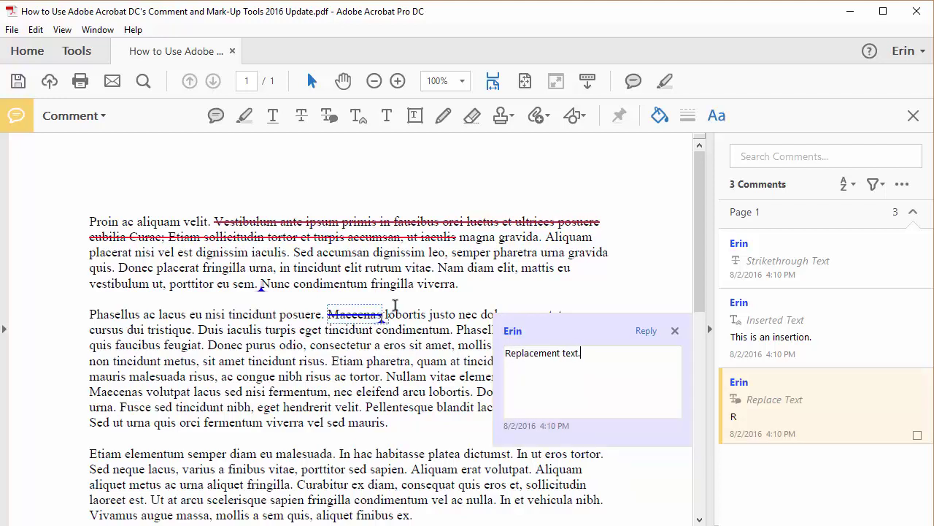